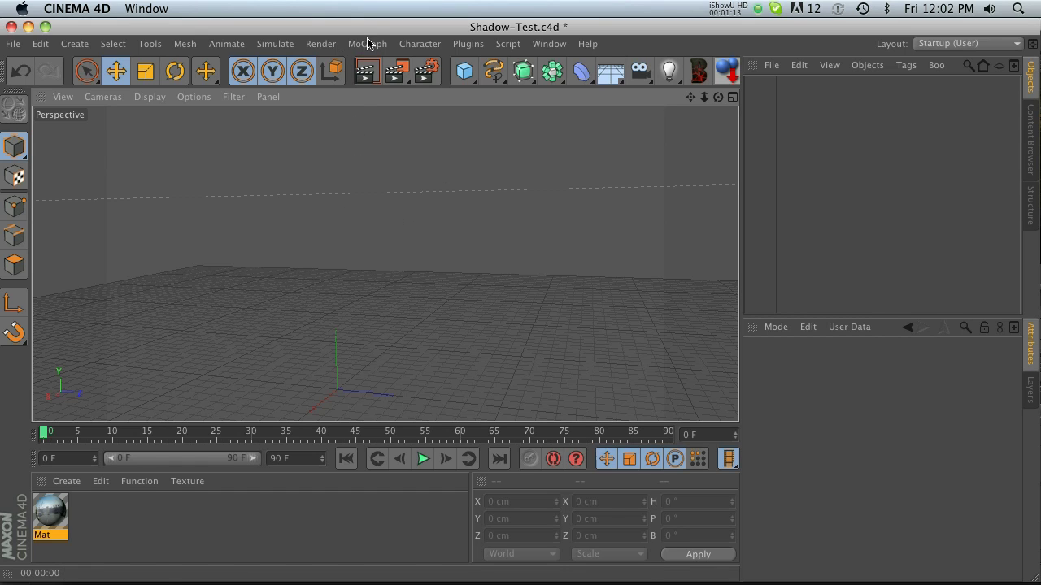
Add a Background object with the Mat material and check the render output size.
click(610, 72)
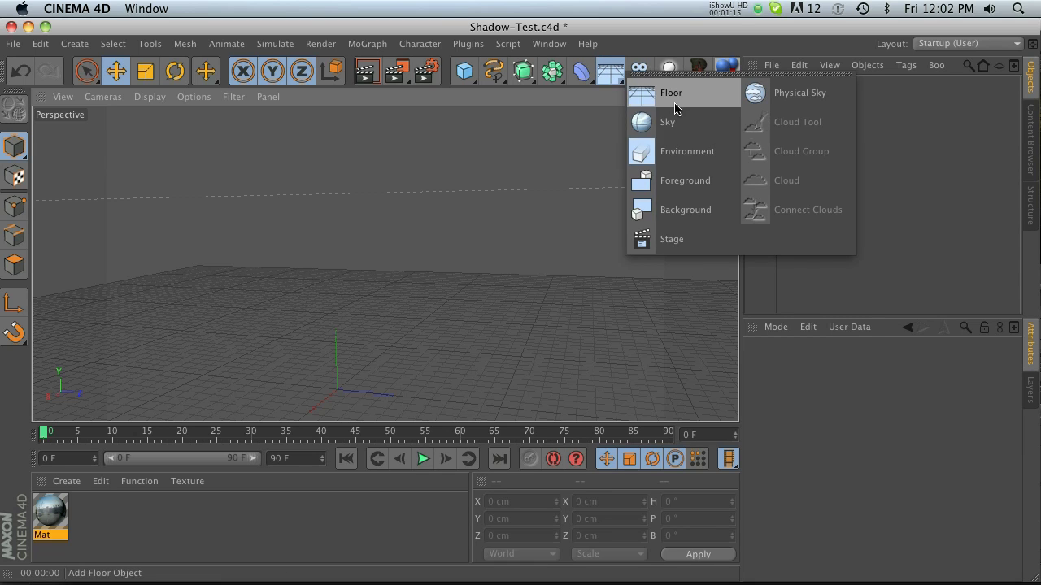
click(683, 210)
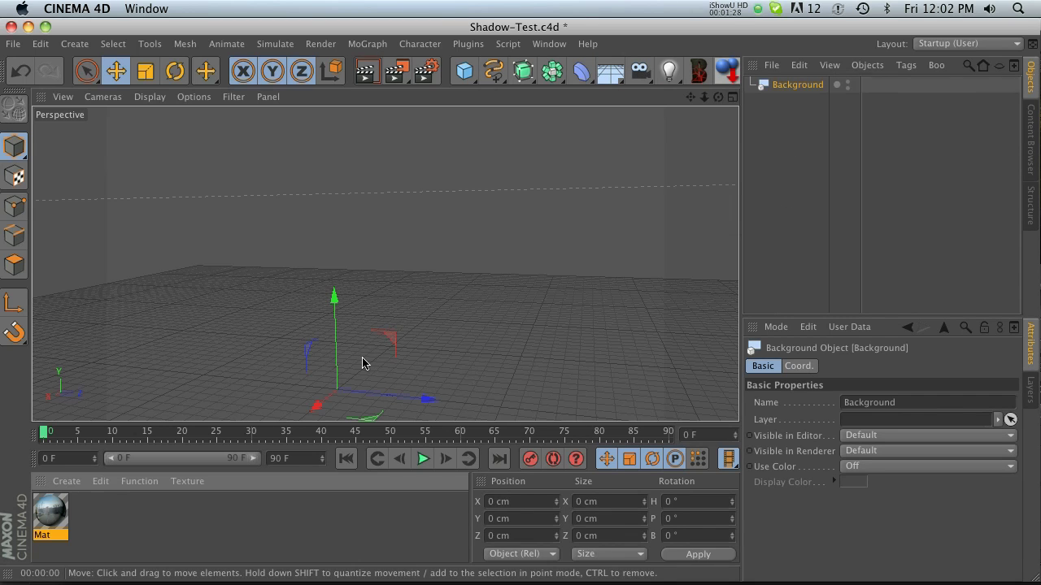
drag(48, 521, 799, 84)
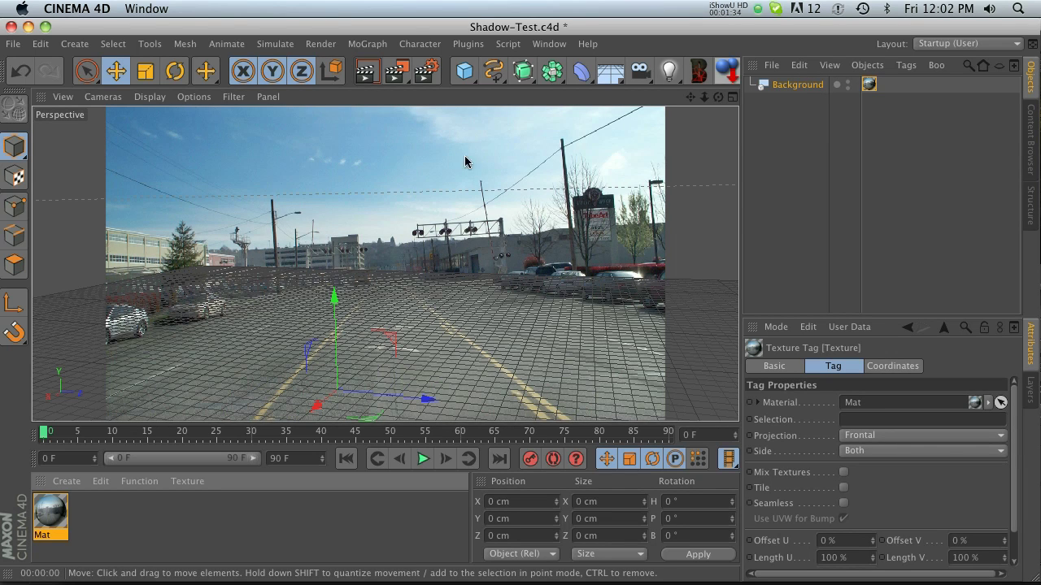
key(super+b)
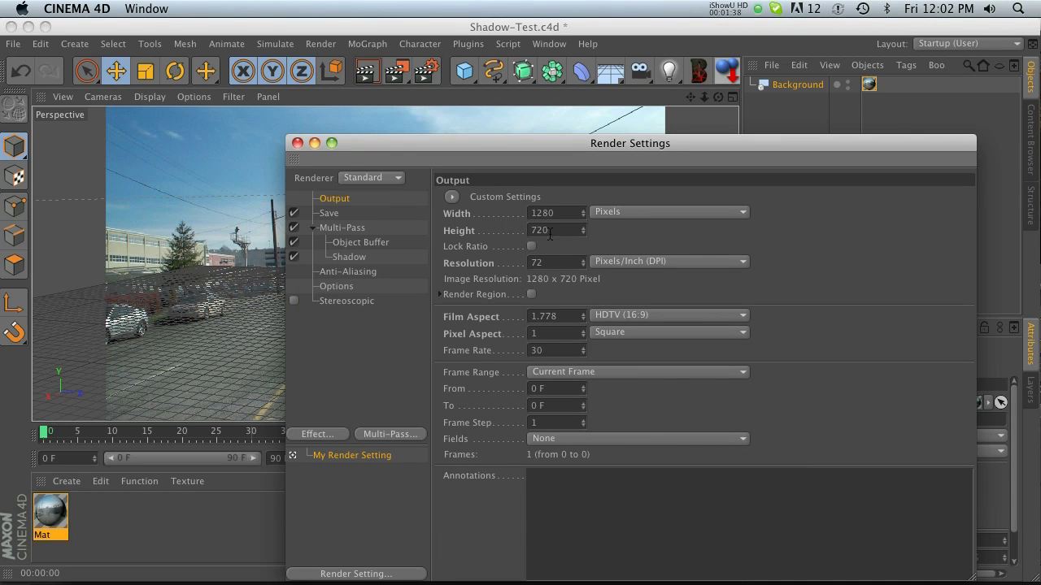
key(super+w)
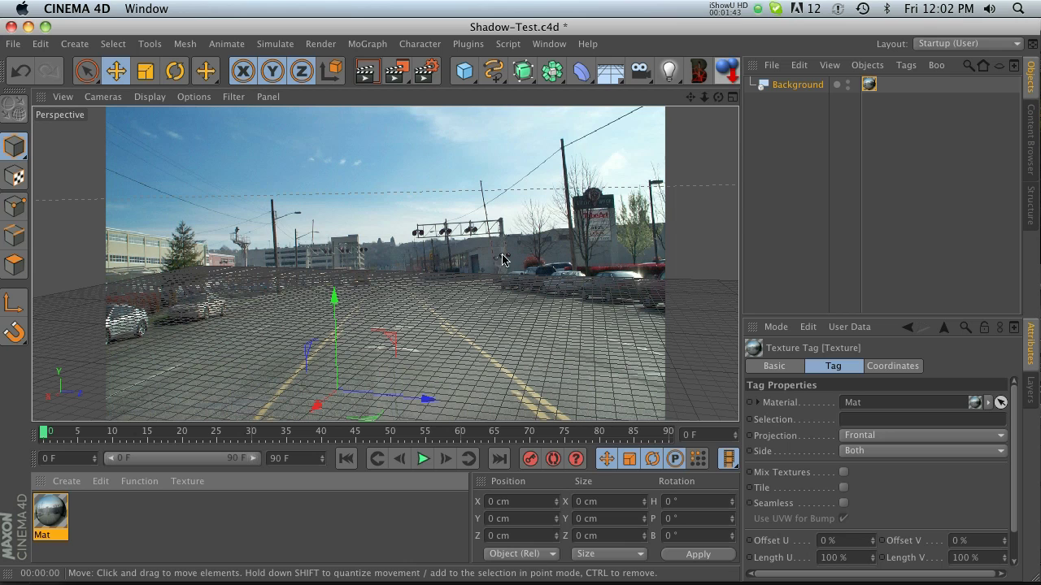
Add a Figure resting on the floor, rotated about 85° to face the camera.
drag(457, 73, 549, 183)
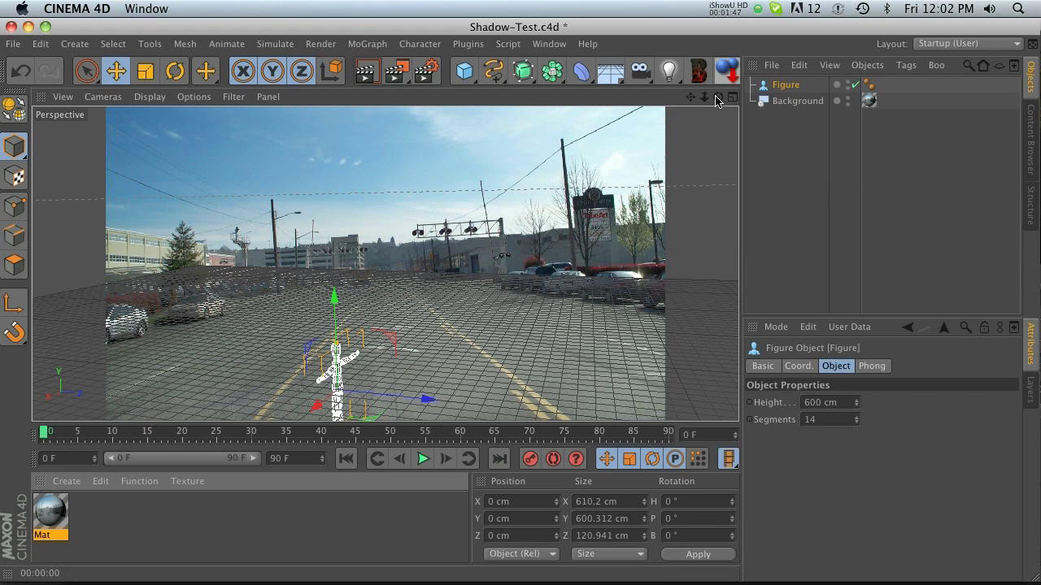
click(730, 73)
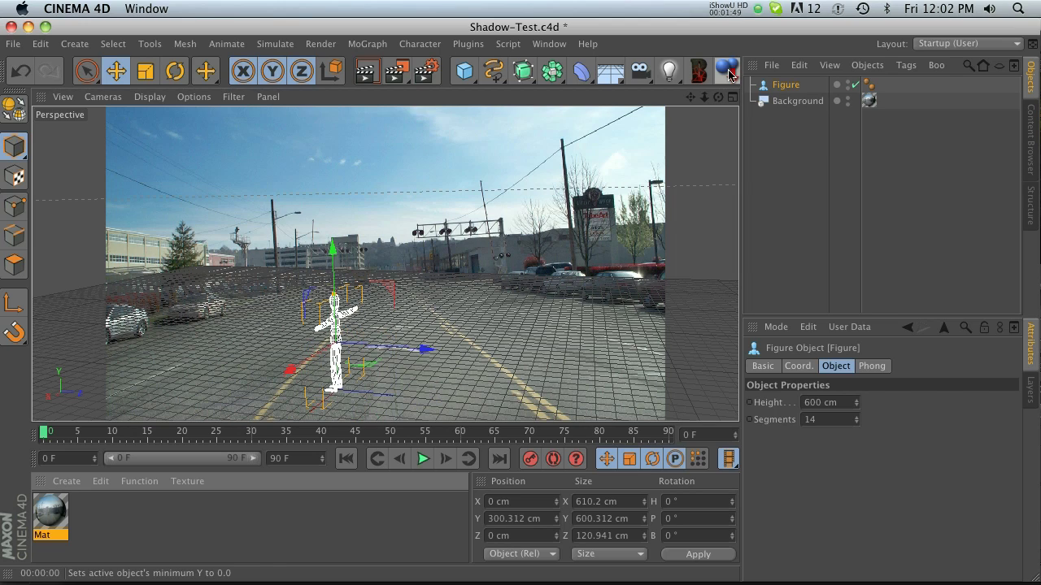
alt+drag(268, 370, 342, 366)
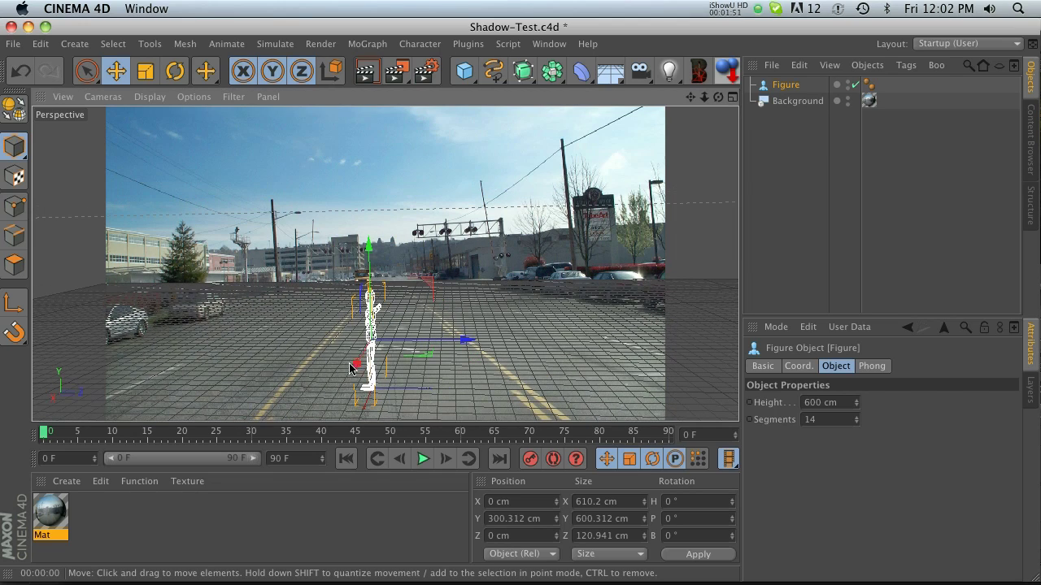
key(r)
drag(407, 342, 479, 297)
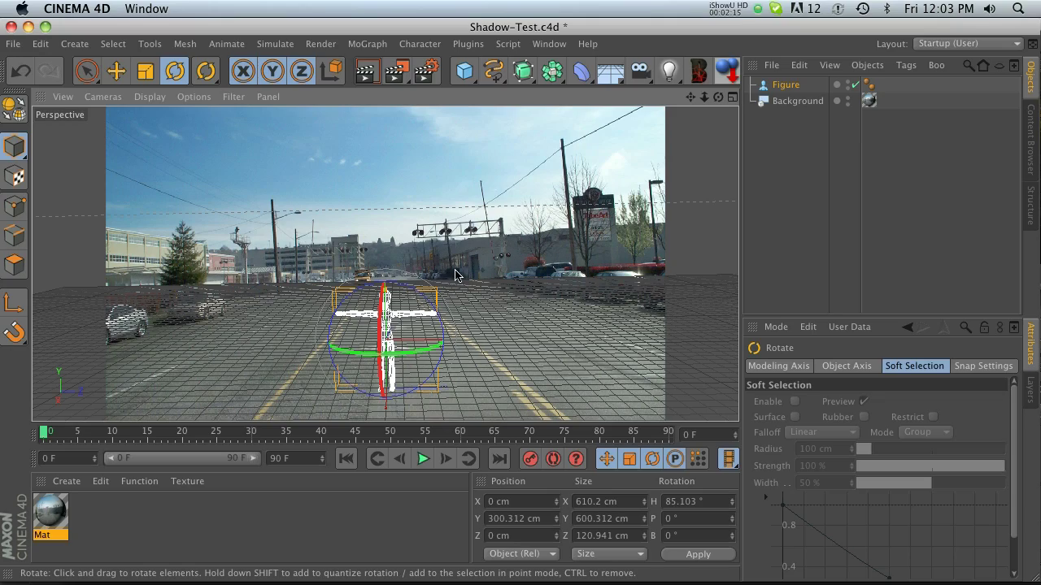
mouse_move(455, 275)
alt+mouse_down()
mouse_move(493, 257)
mouse_move(472, 275)
alt+mouse_up()
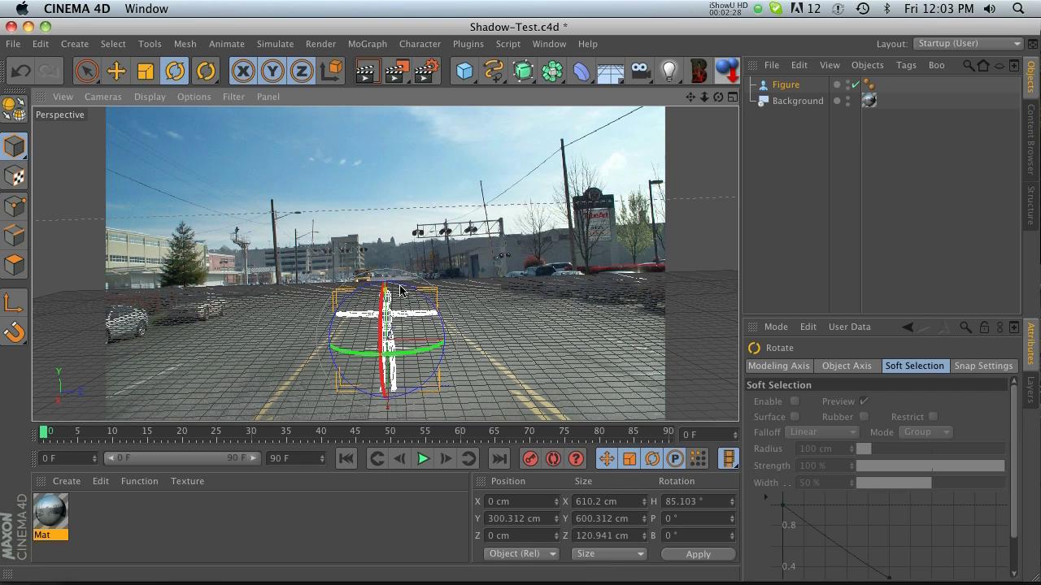
drag(718, 97, 520, 304)
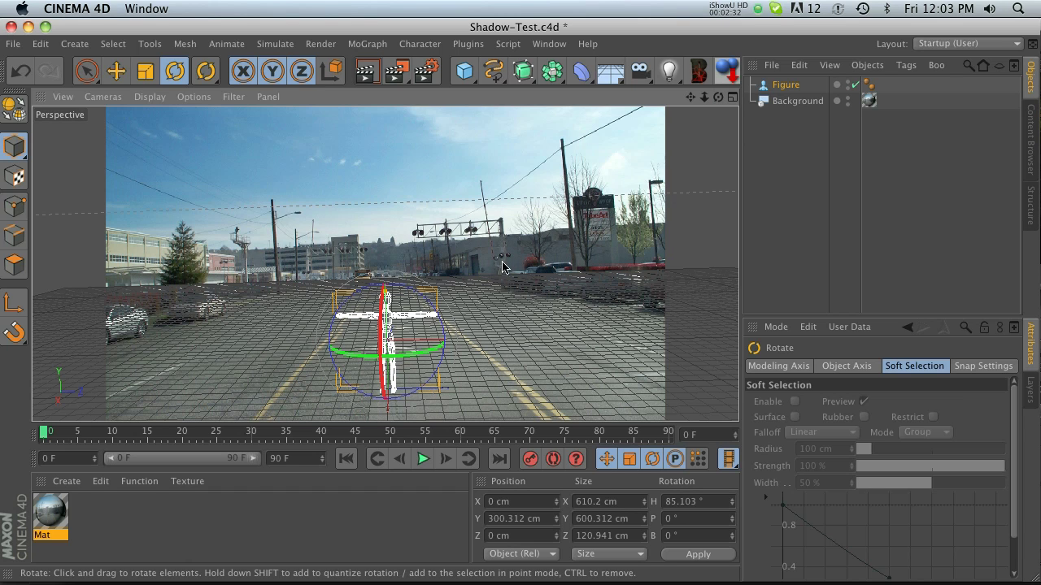
Move the figure along the street and scale it to roughly 995 × 979 × 197 cm.
key(e)
key(e)
drag(390, 349, 390, 326)
key(t)
drag(569, 244, 707, 138)
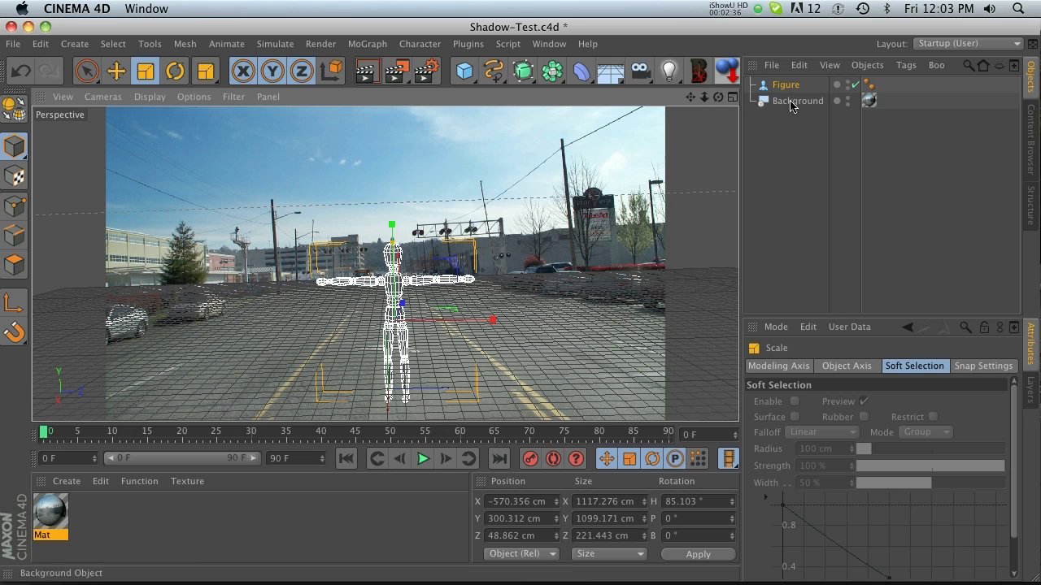
click(730, 75)
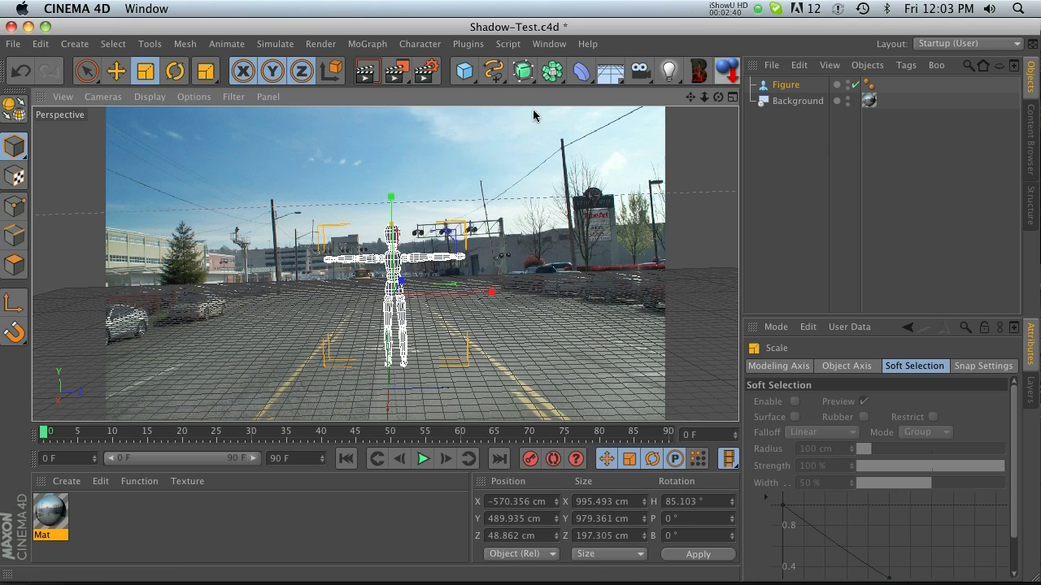
Add a Light and position it high above the figure.
click(668, 71)
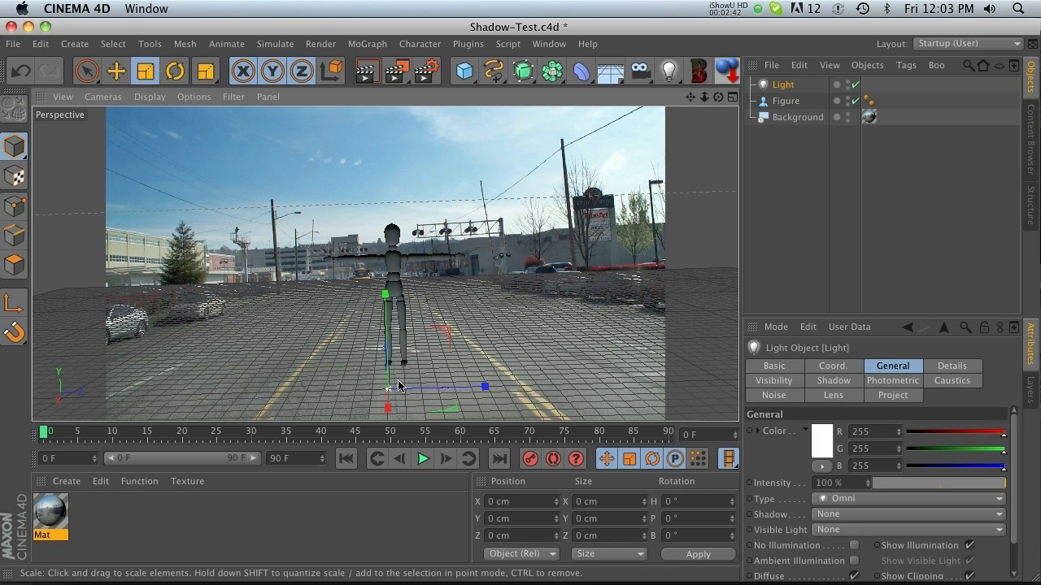
key(e)
drag(389, 324, 574, 177)
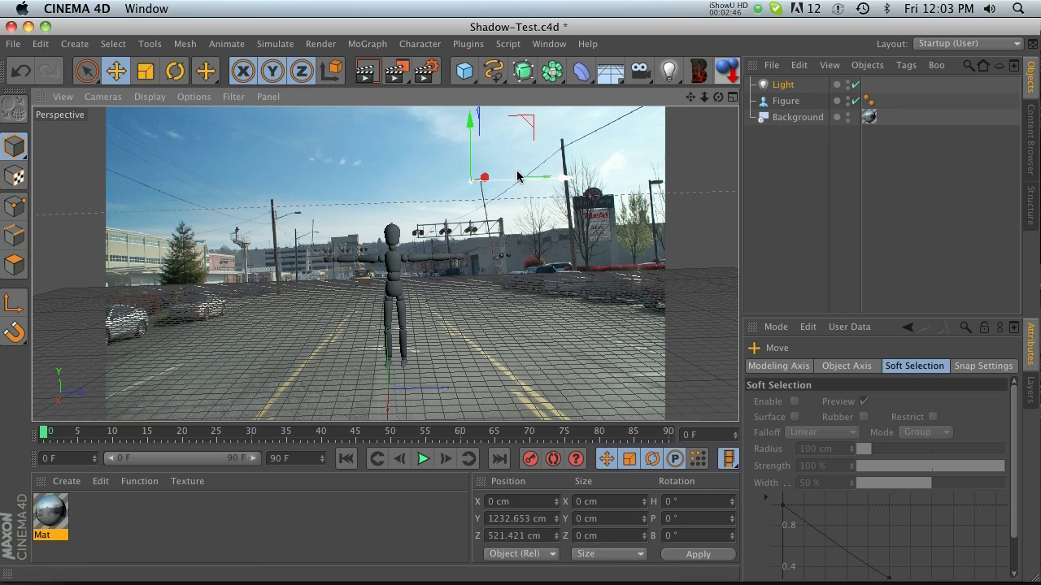
drag(487, 179, 493, 175)
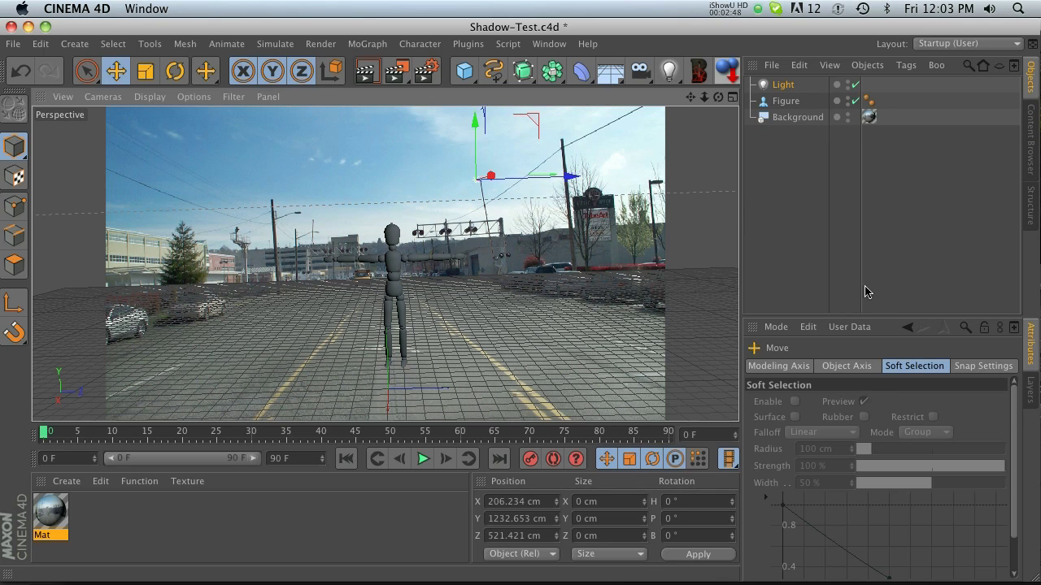
Set the light's shadow type to Shadow Maps (Soft) and render the view.
click(781, 86)
click(831, 382)
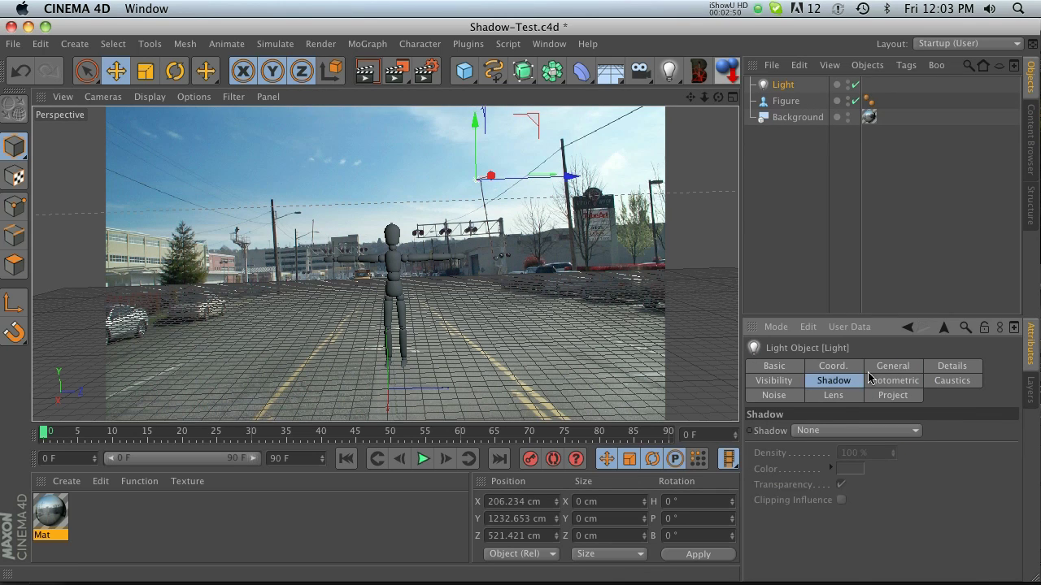
click(884, 367)
click(848, 515)
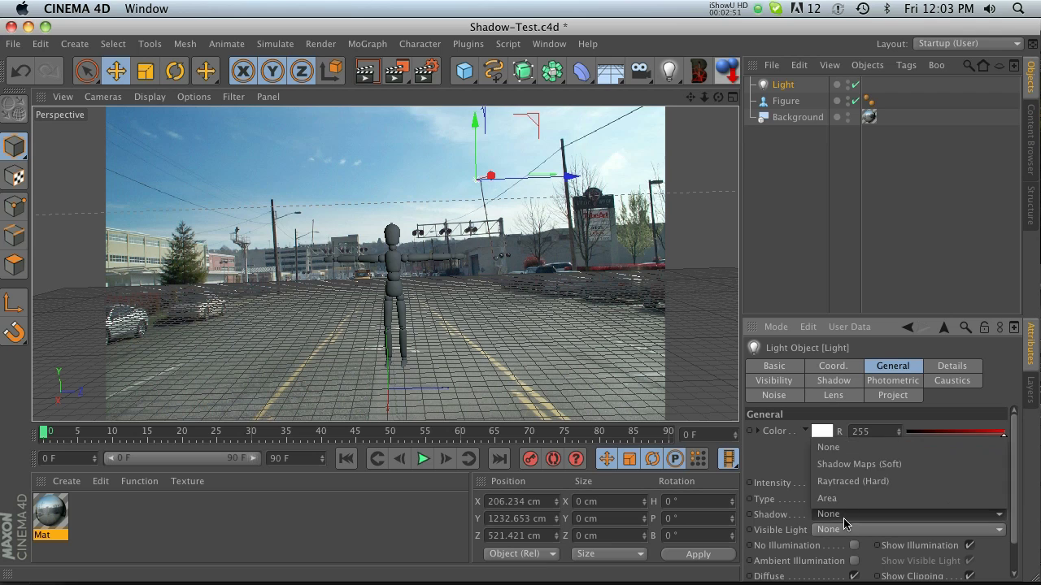
click(843, 471)
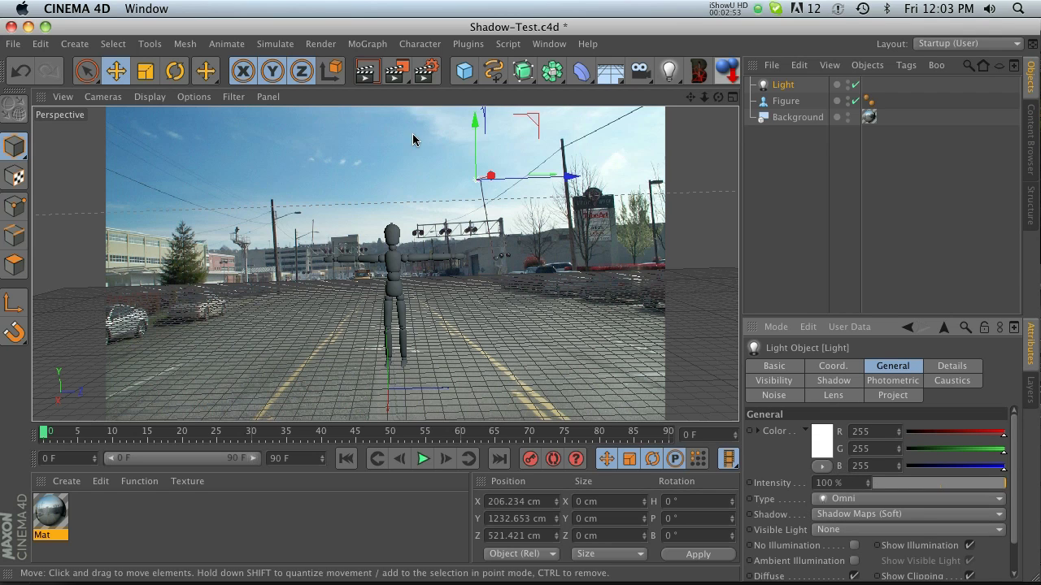
click(366, 71)
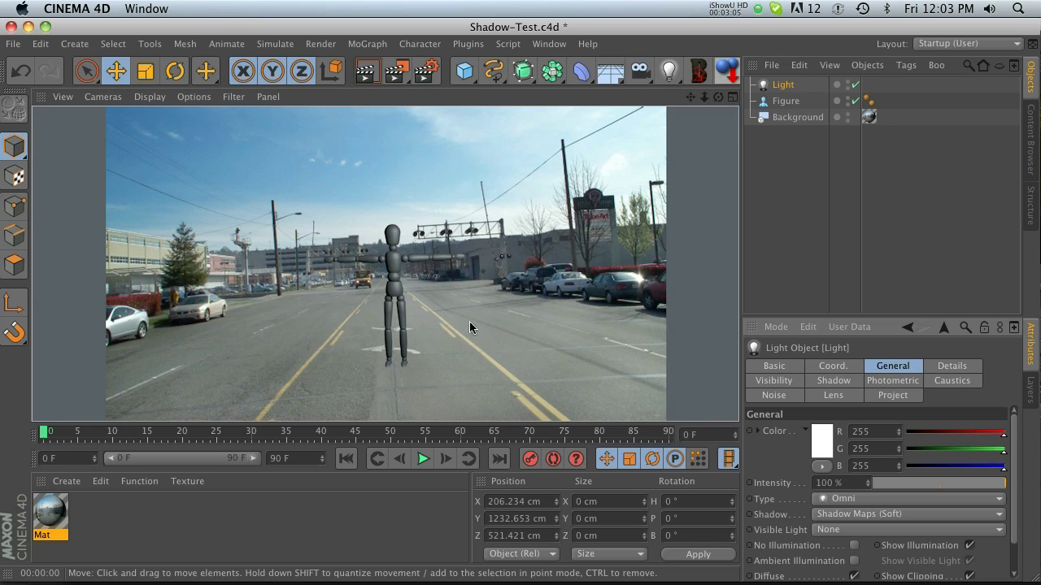
Add a Plane and stretch it deep and wide across the whole street.
click(811, 193)
drag(464, 71, 607, 132)
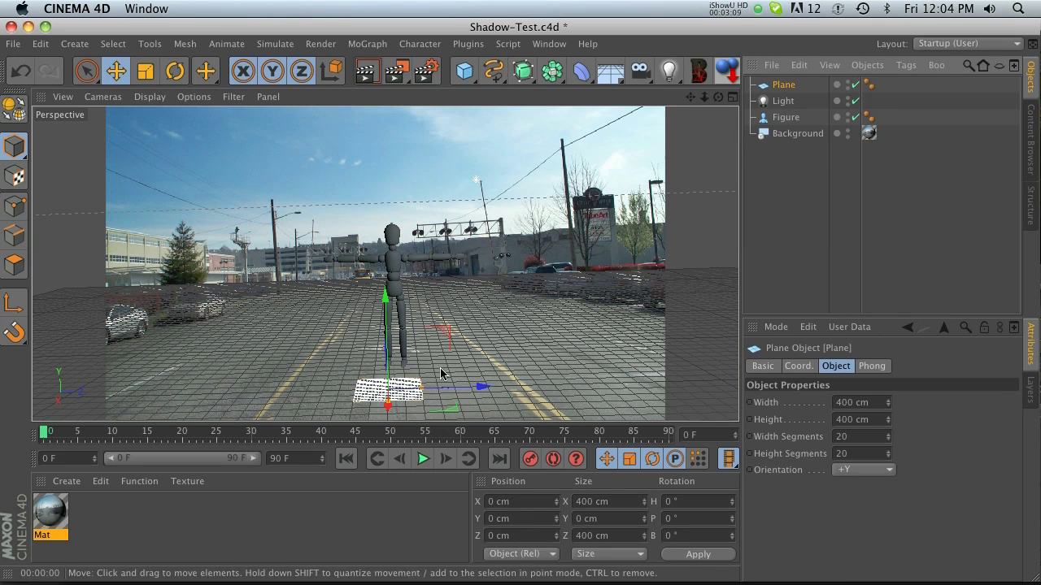
drag(441, 372, 736, 384)
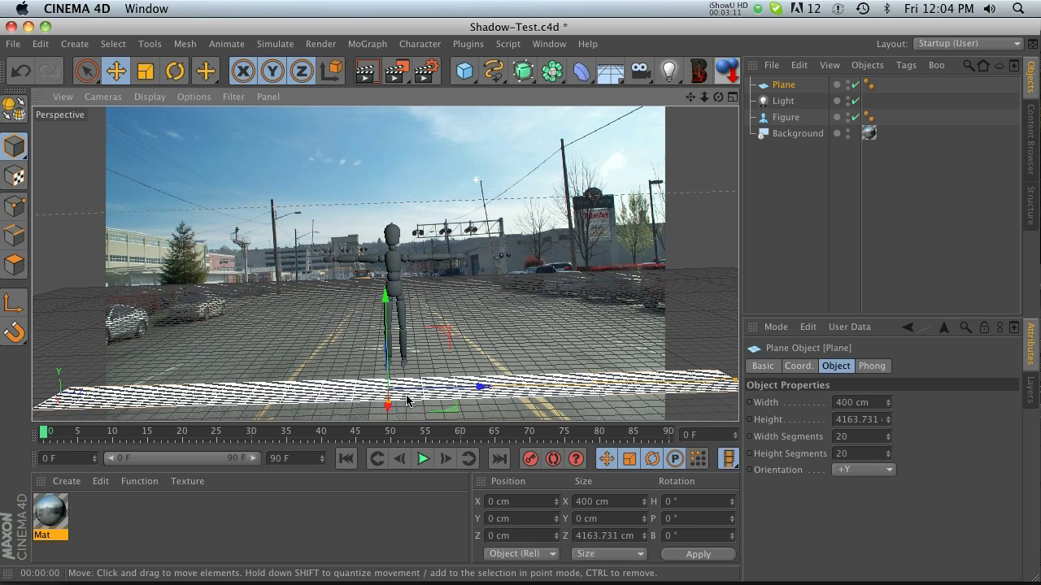
drag(388, 407, 581, 280)
Raise the light higher, render to check the shadow, and apply Mat to the plane.
click(368, 70)
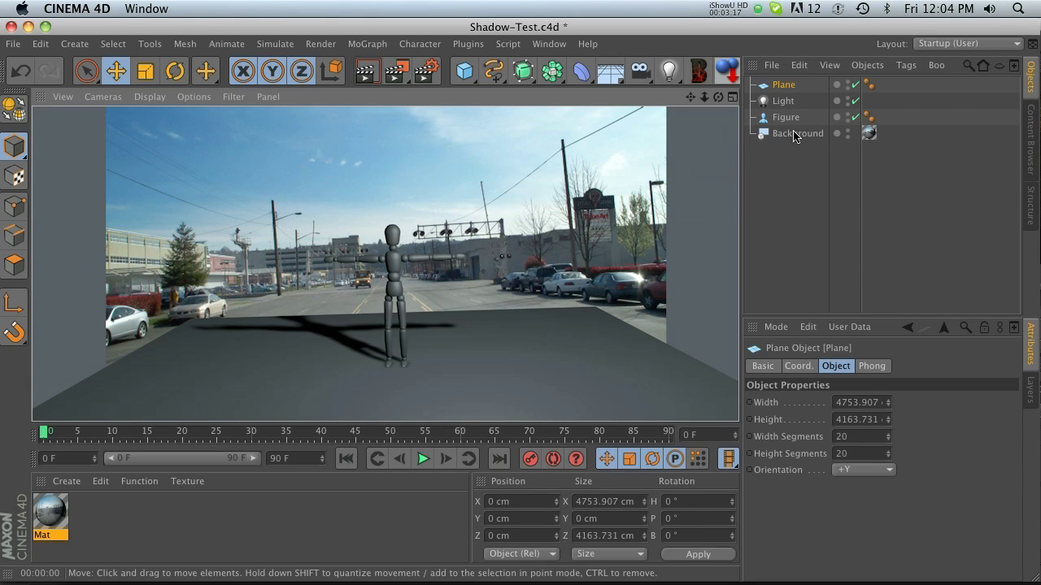
click(787, 101)
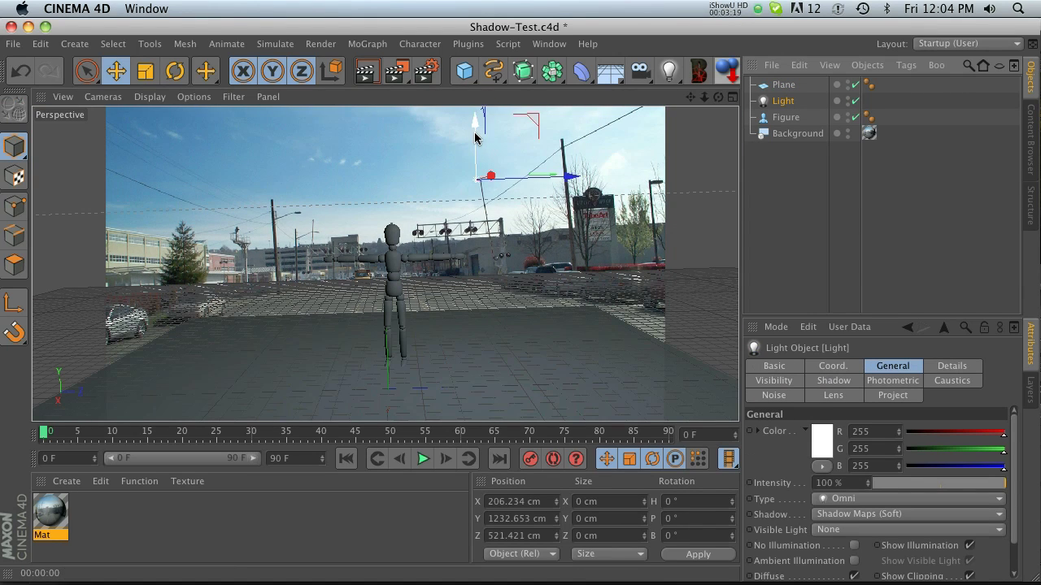
drag(476, 139, 476, 65)
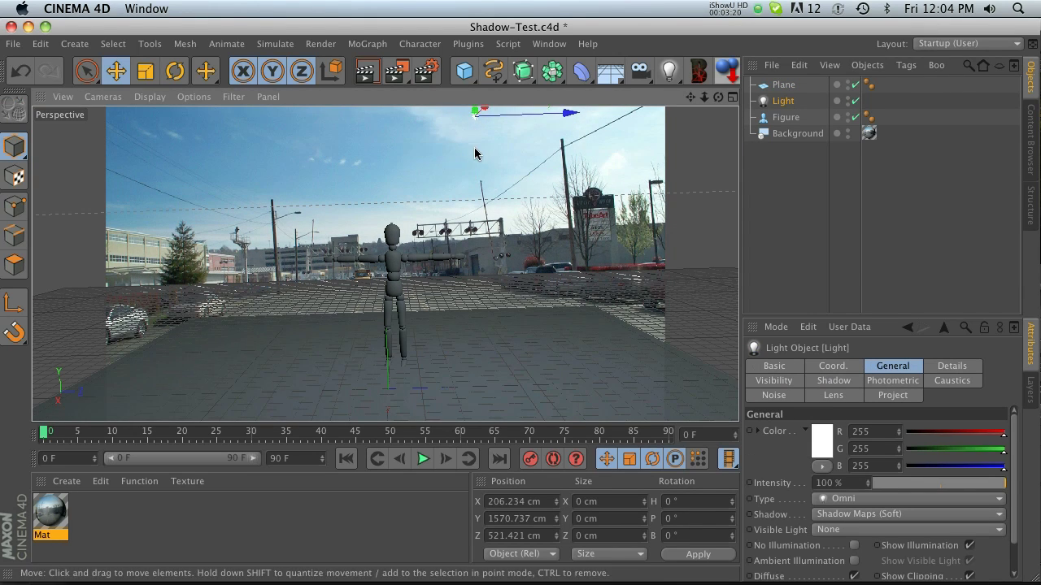
click(366, 69)
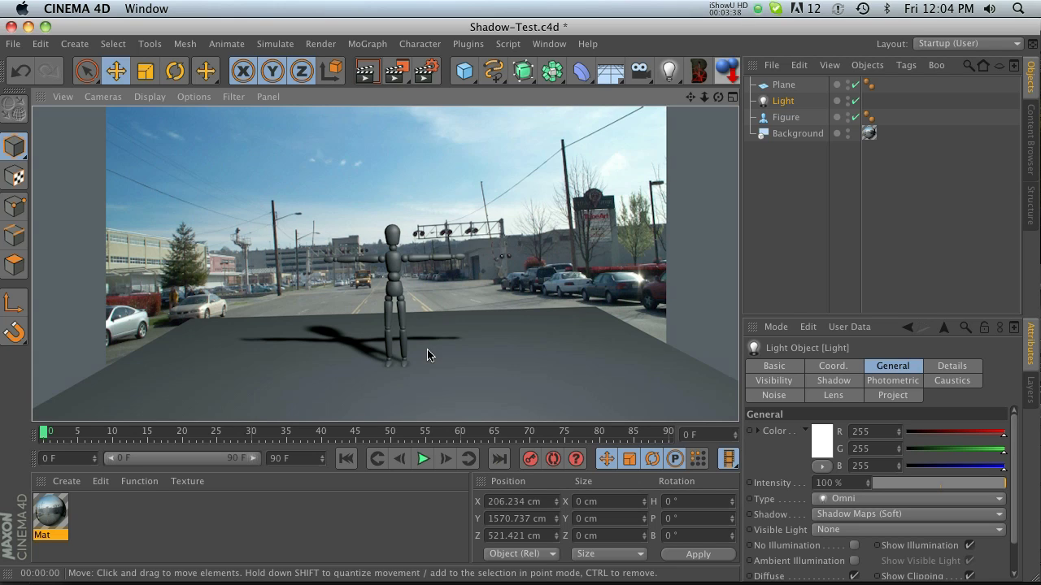
drag(50, 525, 801, 84)
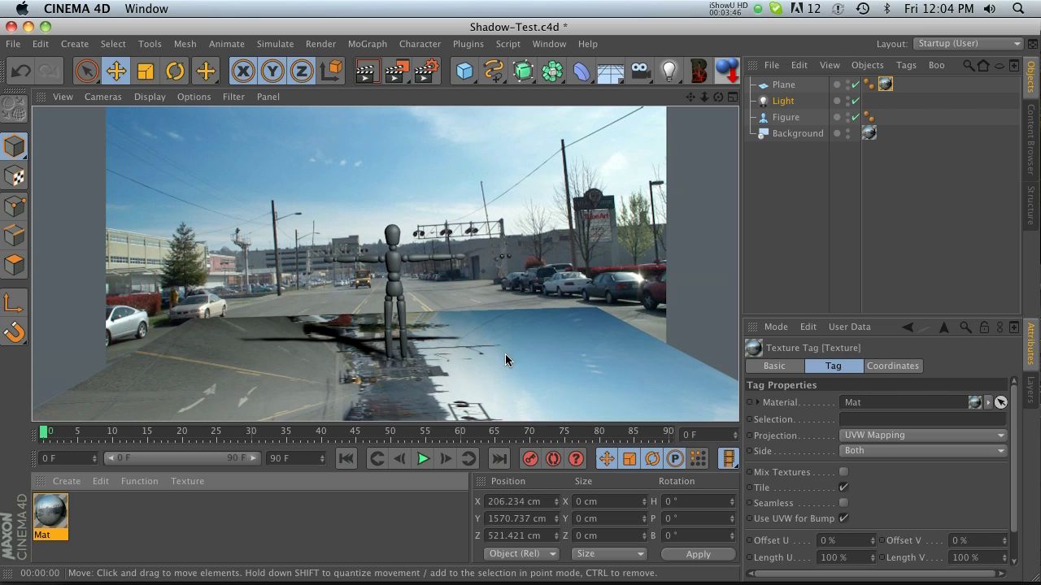
Switch the plane's Mat texture tag to Frontal projection and render the result.
click(885, 83)
click(866, 443)
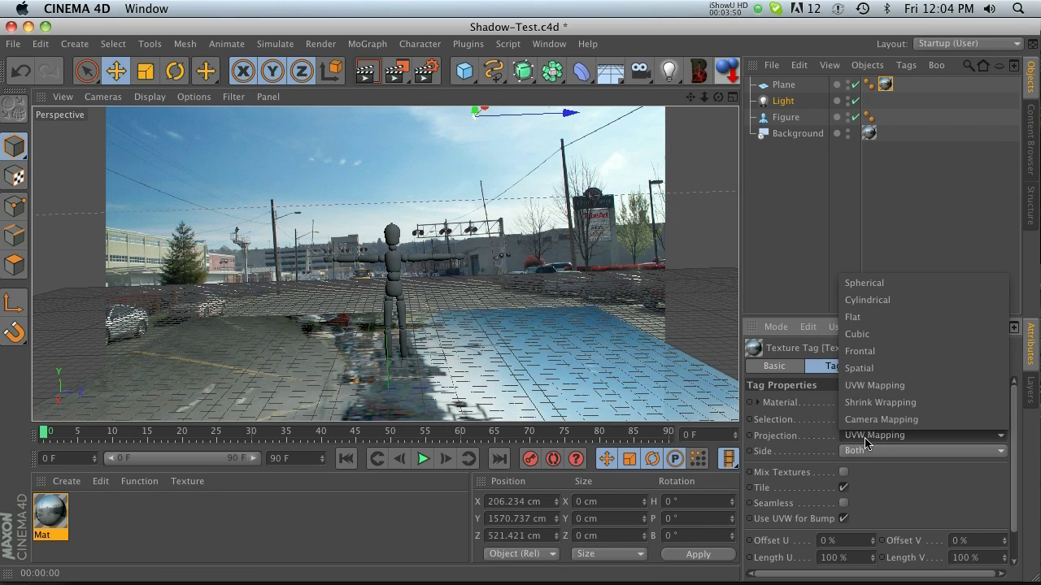
click(868, 349)
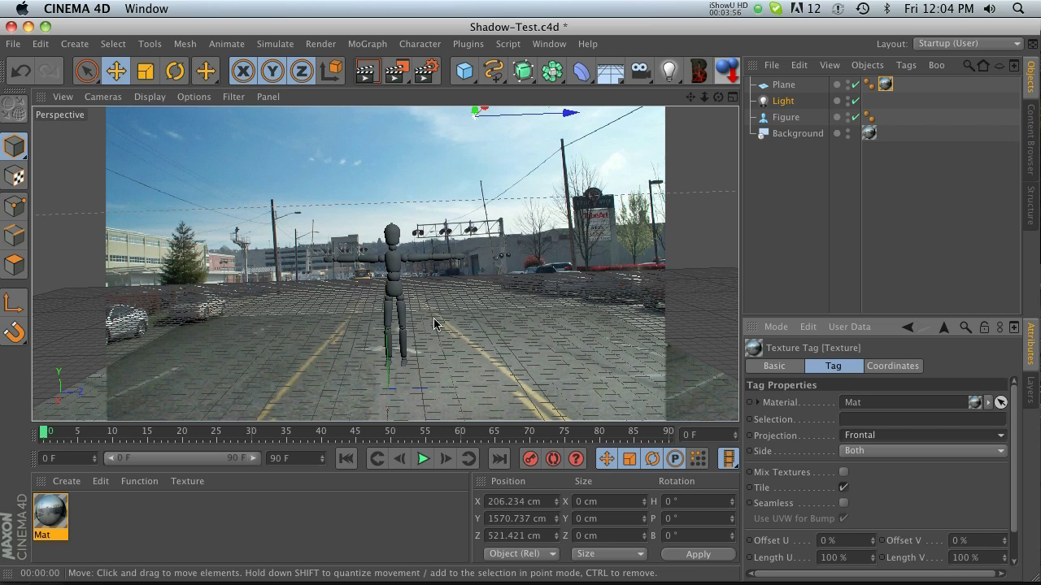
click(367, 71)
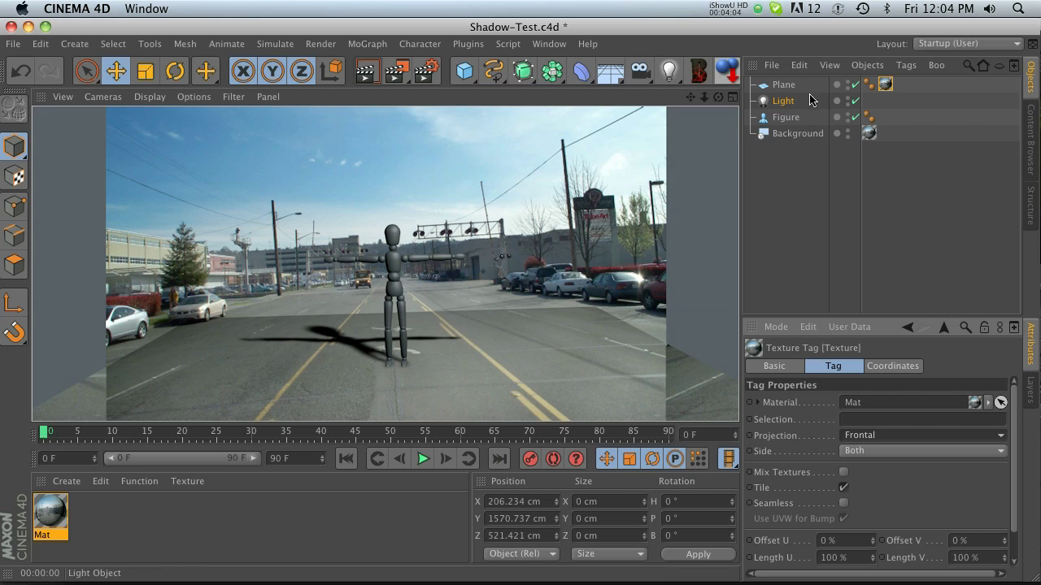
Give the Plane a Compositing tag with Compositing Background enabled, then render.
click(787, 84)
right_click(787, 85)
mouse_move(817, 112)
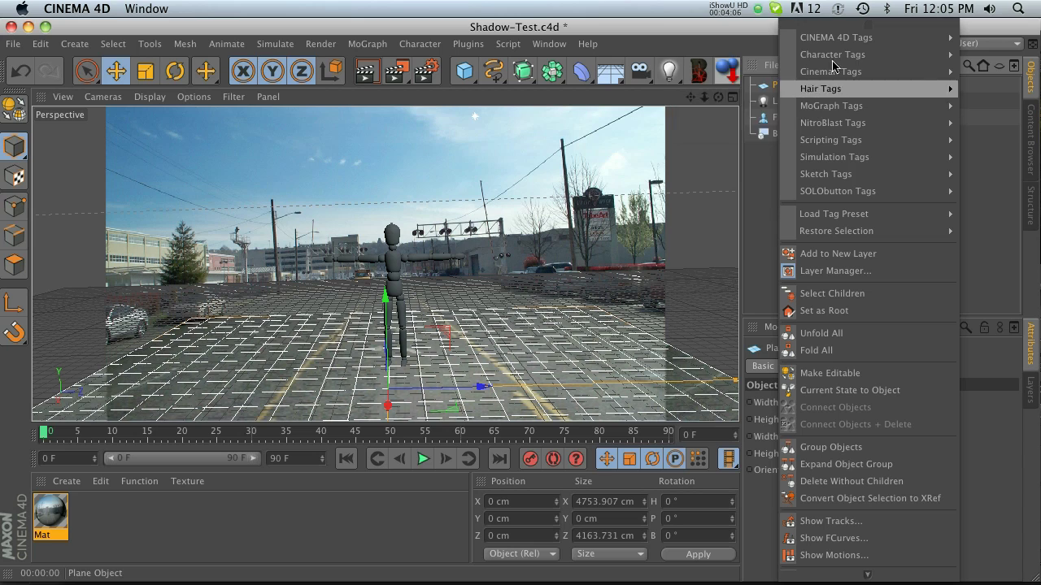
mouse_move(815, 38)
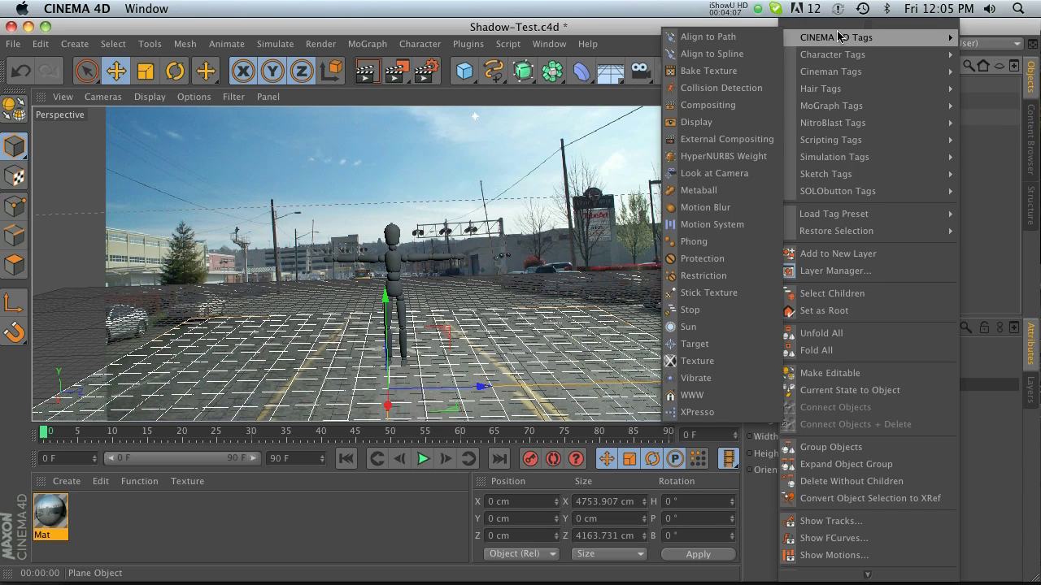
click(715, 105)
click(982, 432)
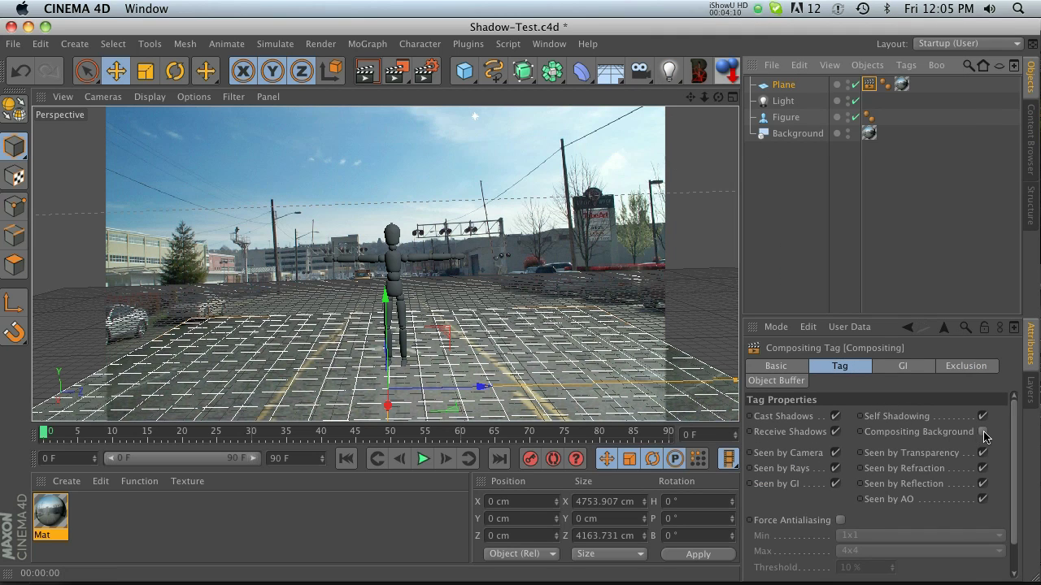
click(367, 71)
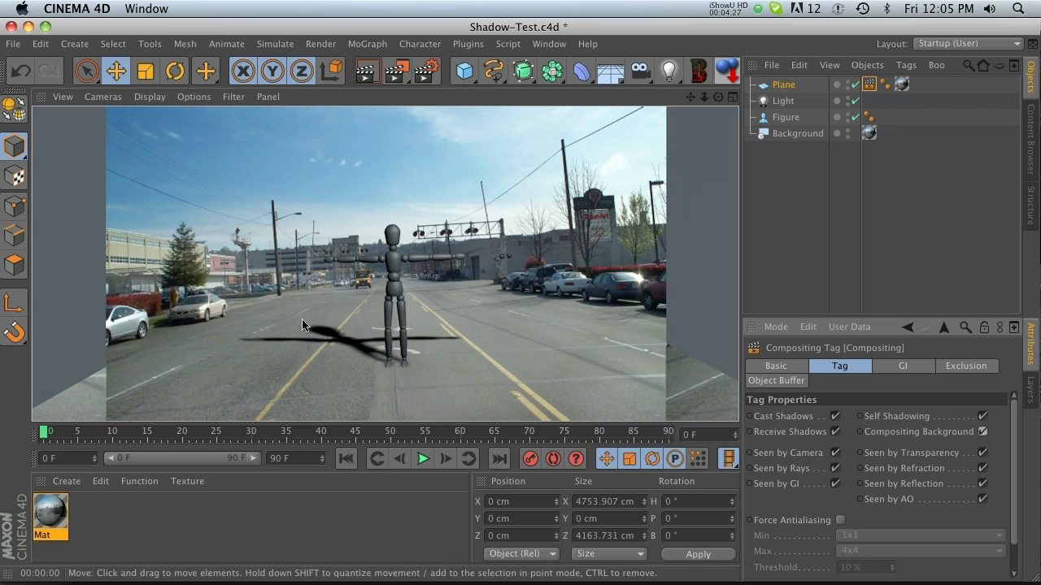
Set the Light's shadow density to 51% and render the lighter shadow.
click(783, 101)
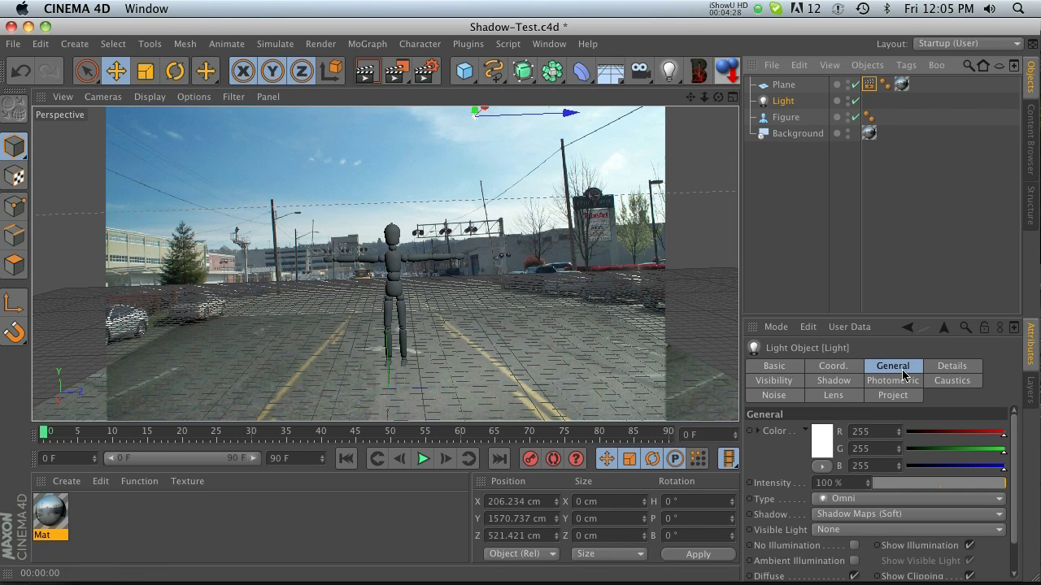
click(832, 382)
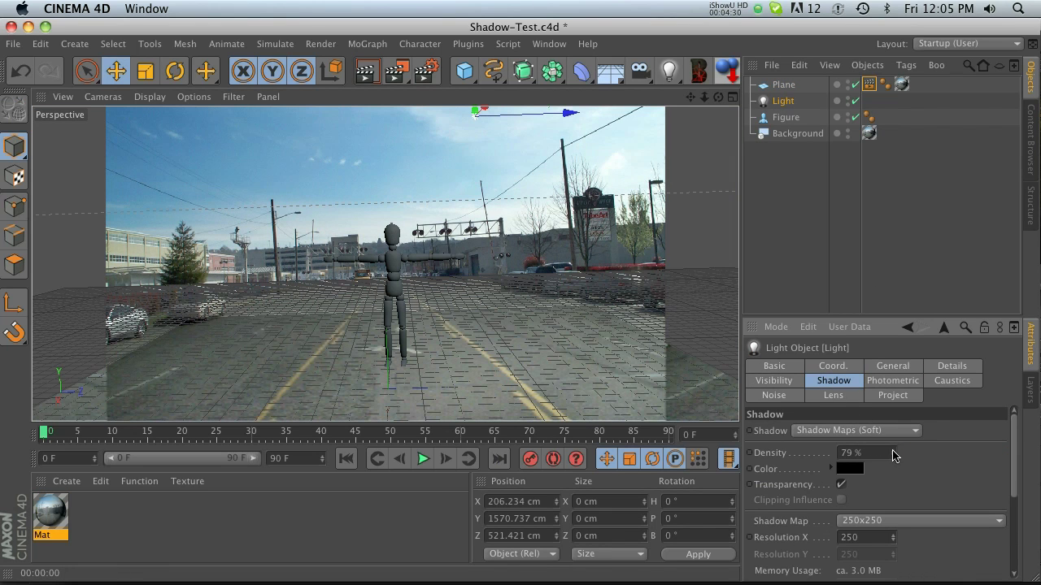
click(366, 71)
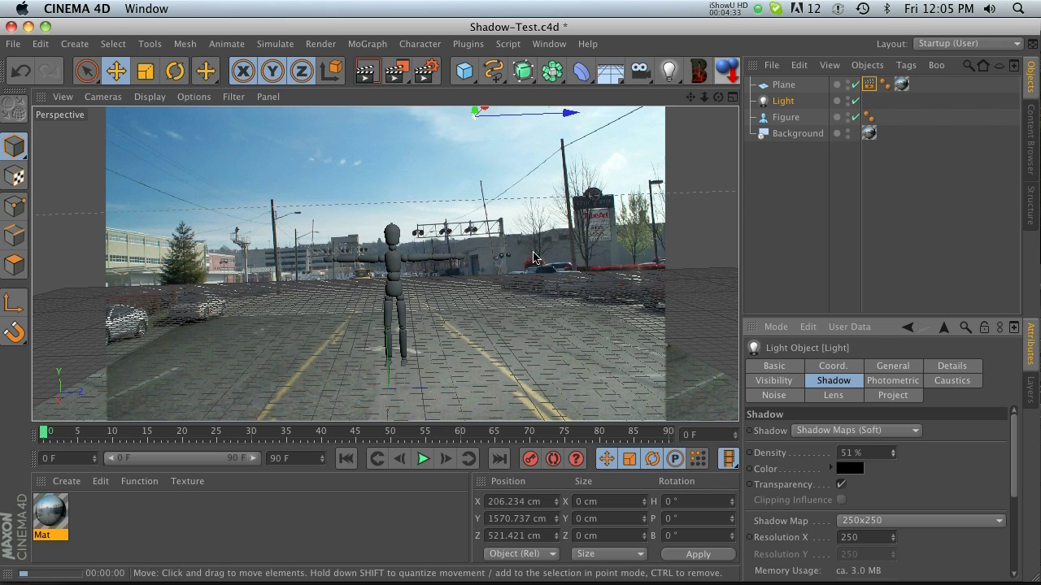